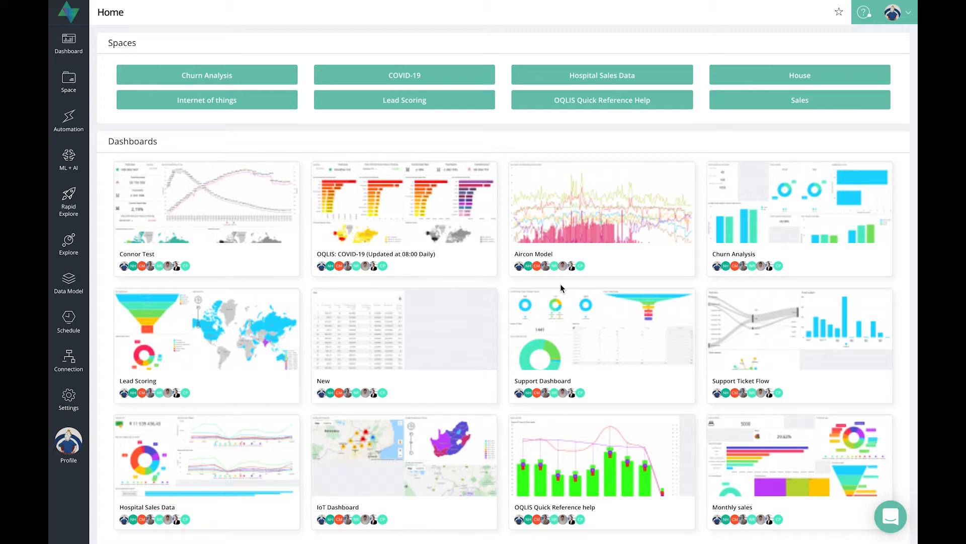
# Step: Open the Sales rapid explore's edit form from the list of rapid explores
pyautogui.click(65, 203)
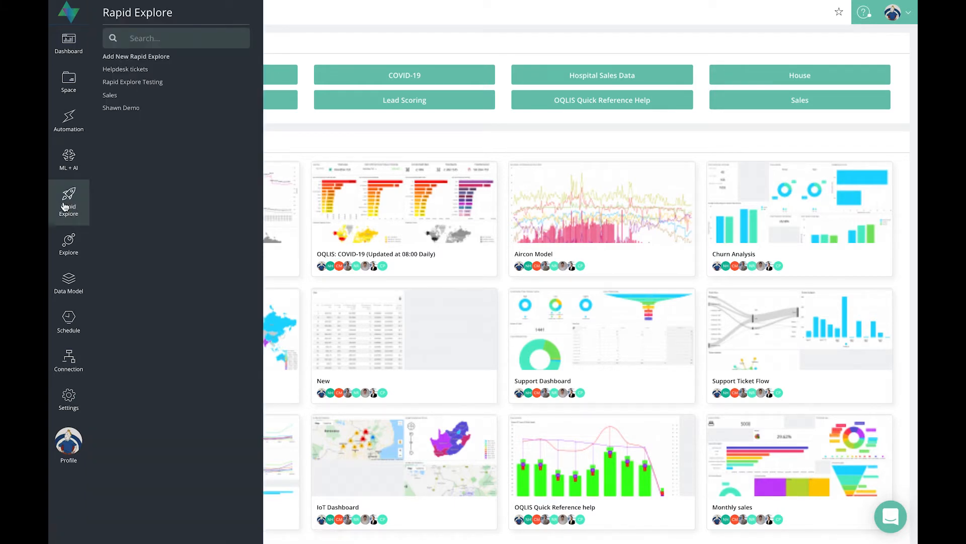
pyautogui.click(64, 207)
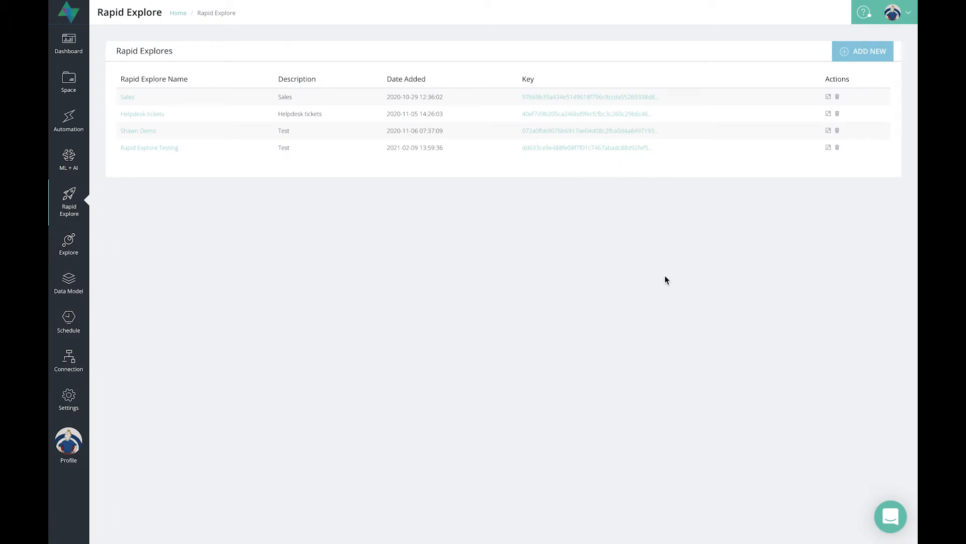
pyautogui.click(828, 100)
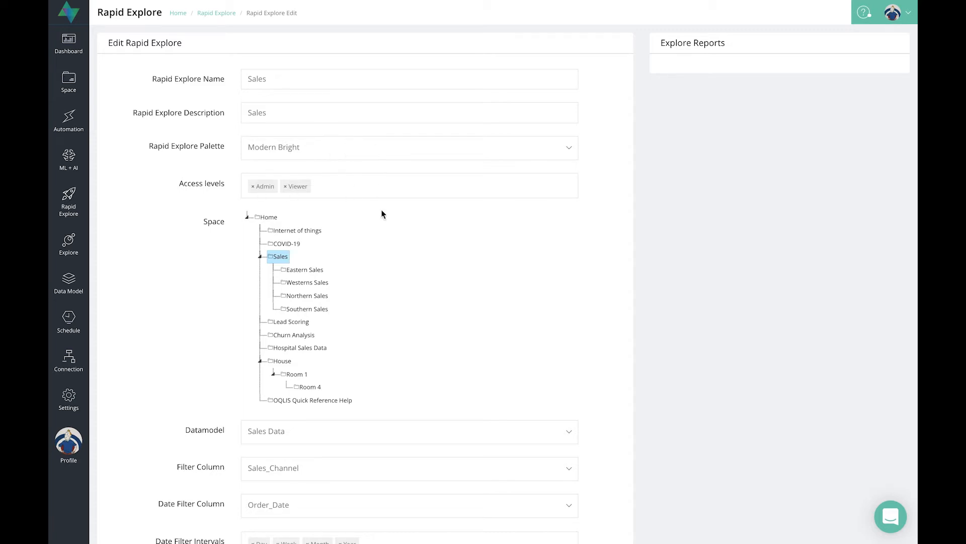
# Step: Examine the Sales rapid explore's configuration, including its available data models, date filter intervals, aggregate functions and grouping columns
pyautogui.scroll(-3, 382, 215)
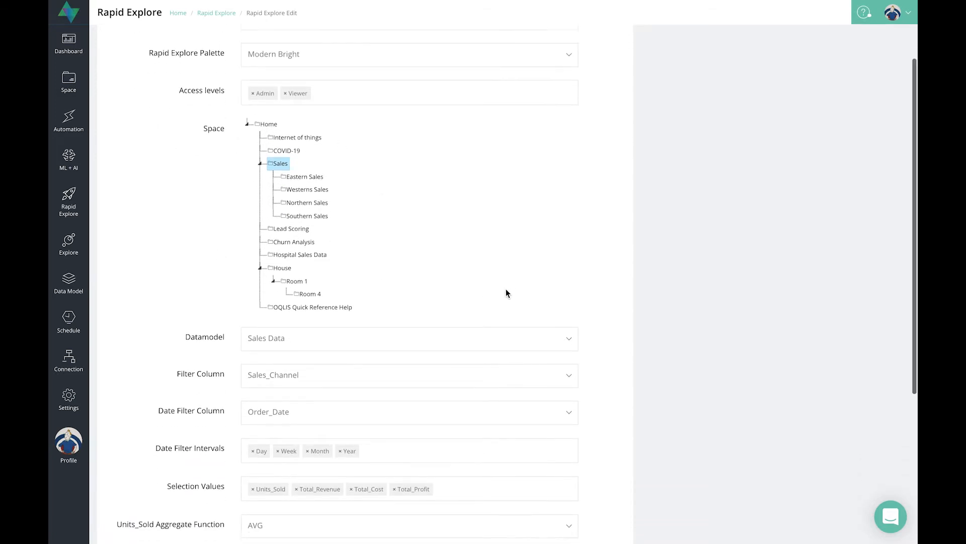
pyautogui.scroll(-4, 497, 298)
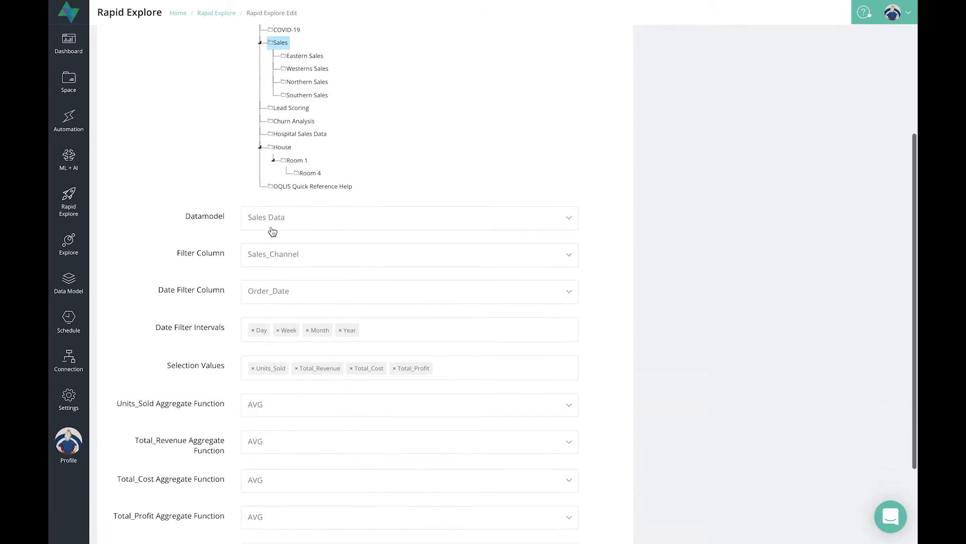
pyautogui.click(296, 220)
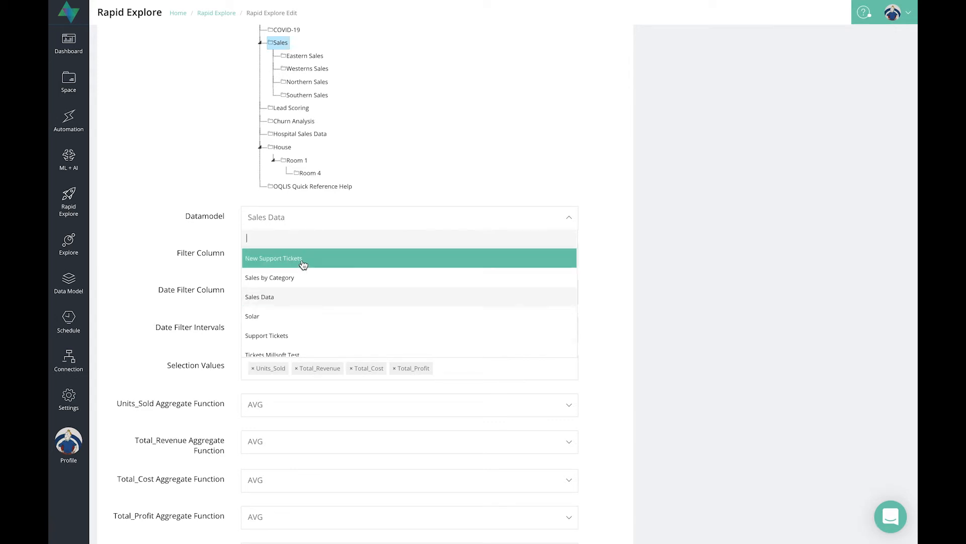
pyautogui.click(321, 221)
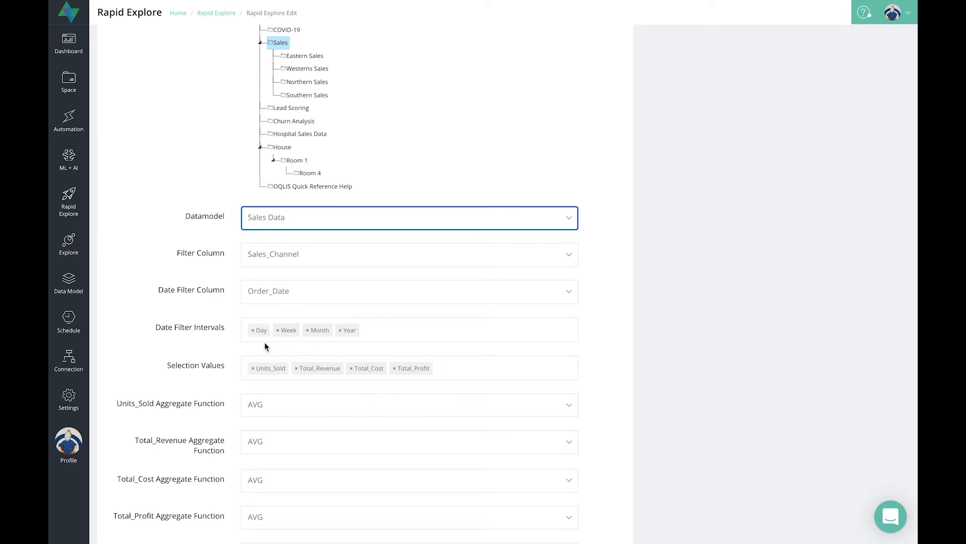
pyautogui.click(395, 325)
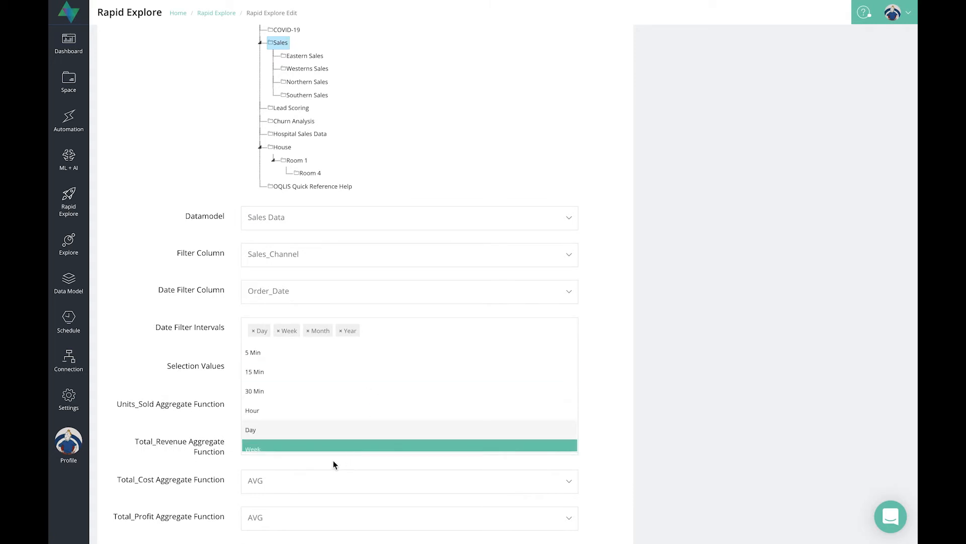
pyautogui.click(326, 486)
pyautogui.click(209, 353)
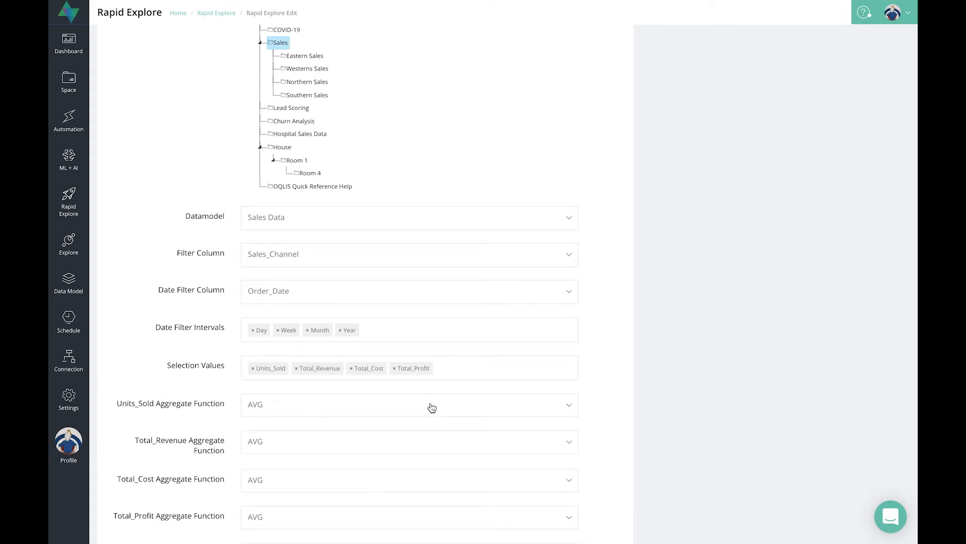
pyautogui.scroll(-1, 432, 408)
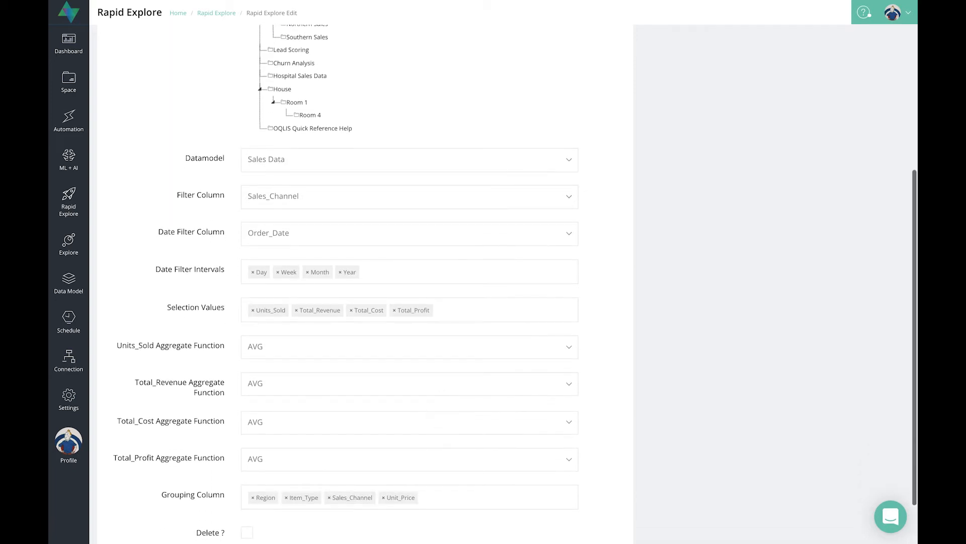
pyautogui.scroll(-1, 391, 508)
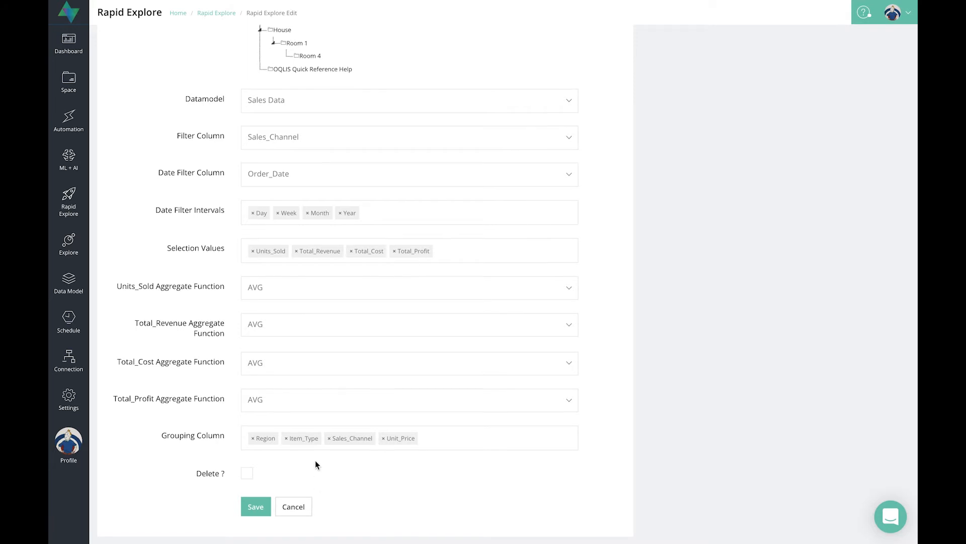
pyautogui.scroll(6, 302, 403)
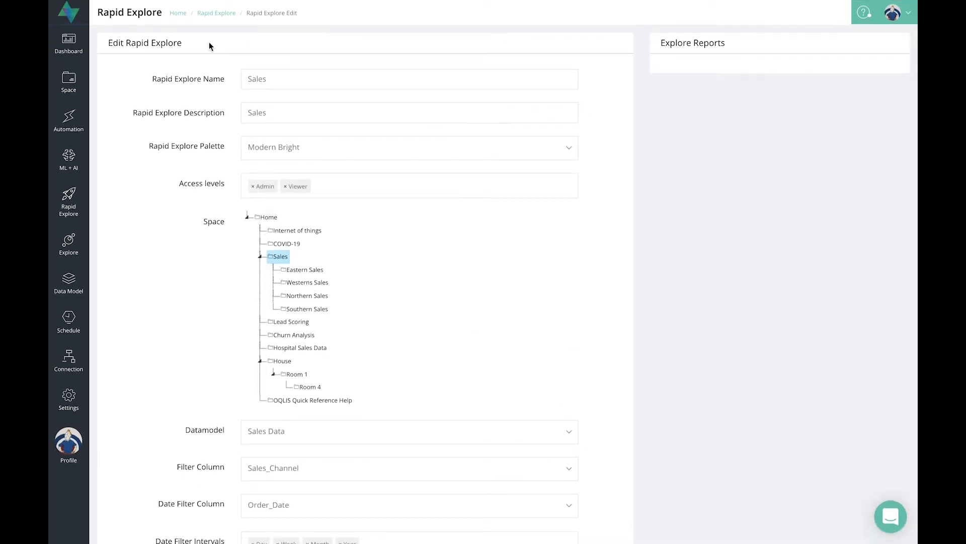
# Step: Open the Sales rapid explore from the list and fetch a chart of Units_Sold grouped by Region
pyautogui.click(206, 15)
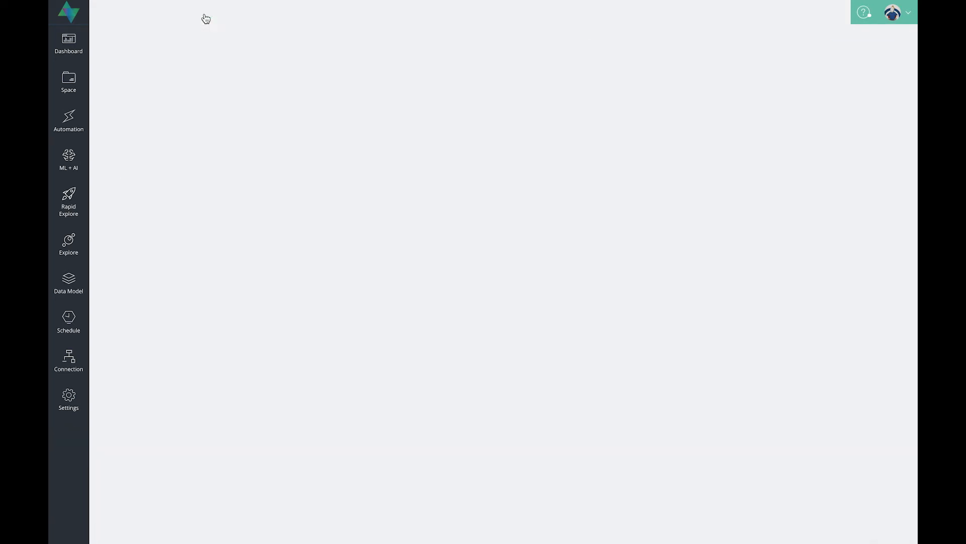
pyautogui.click(126, 99)
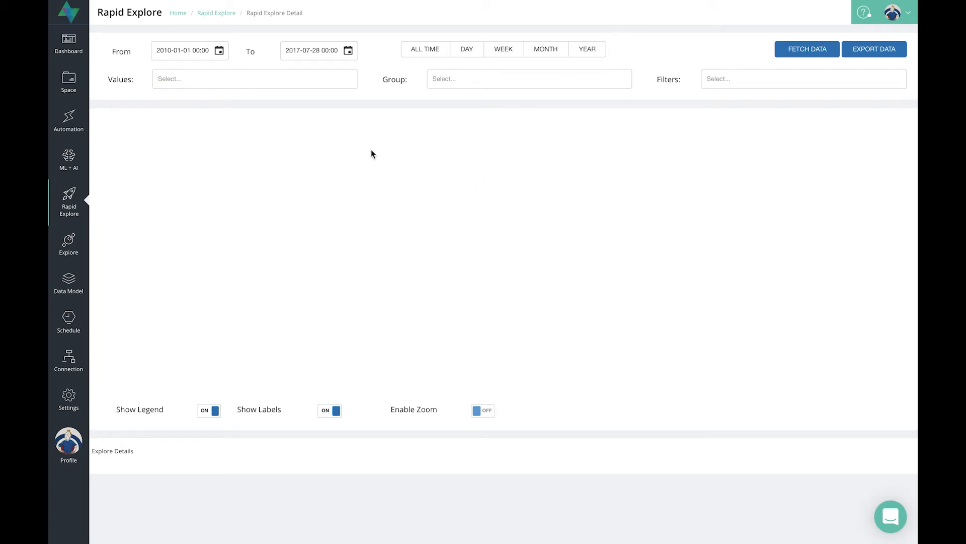
pyautogui.click(236, 86)
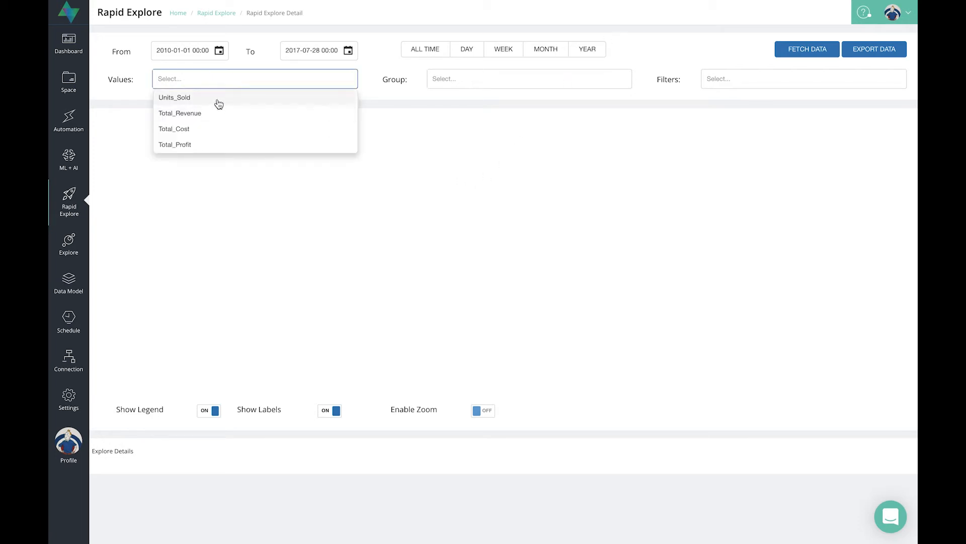
pyautogui.click(219, 101)
pyautogui.click(456, 81)
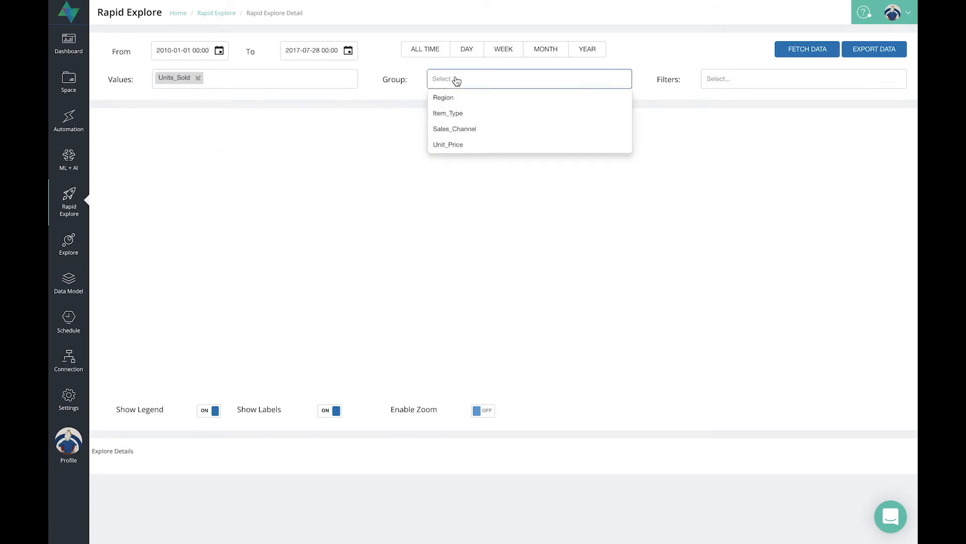
pyautogui.click(452, 99)
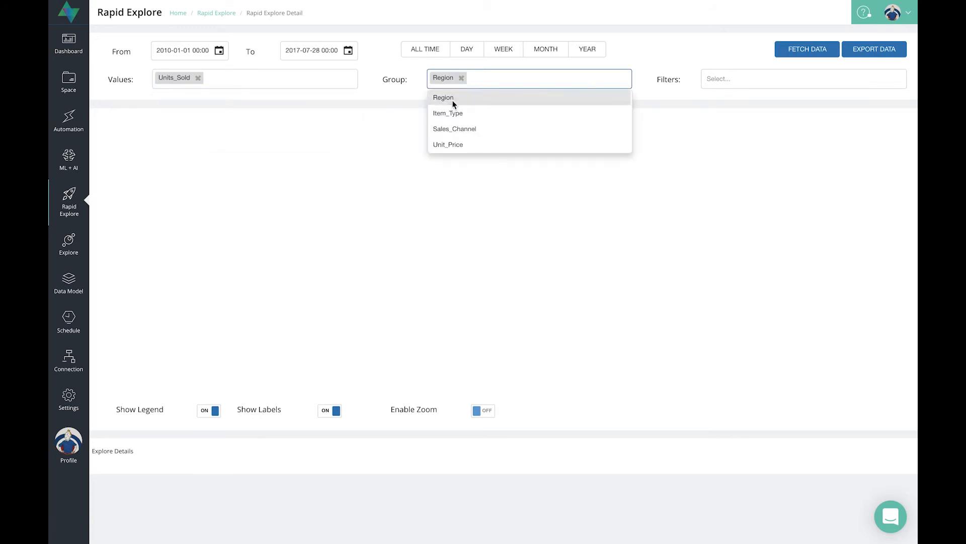
pyautogui.click(836, 49)
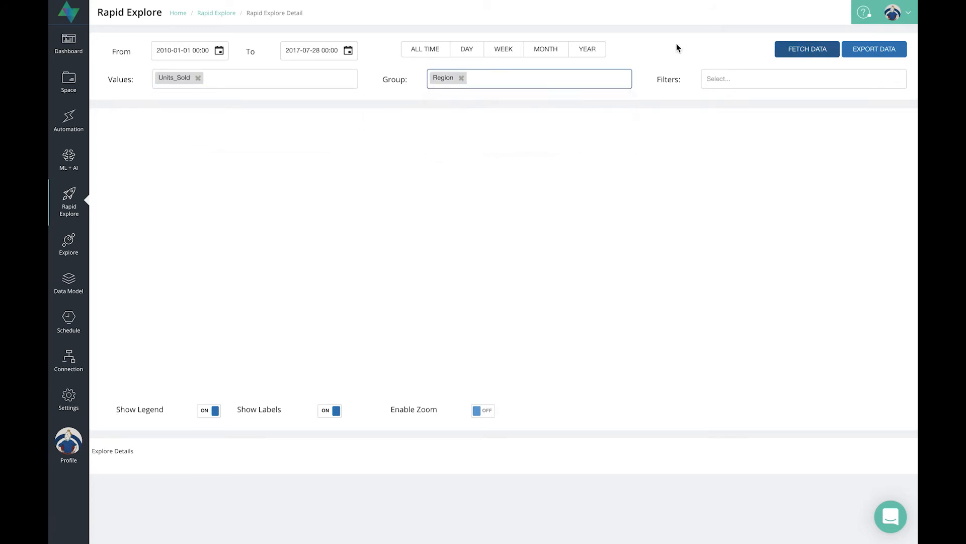
pyautogui.click(804, 57)
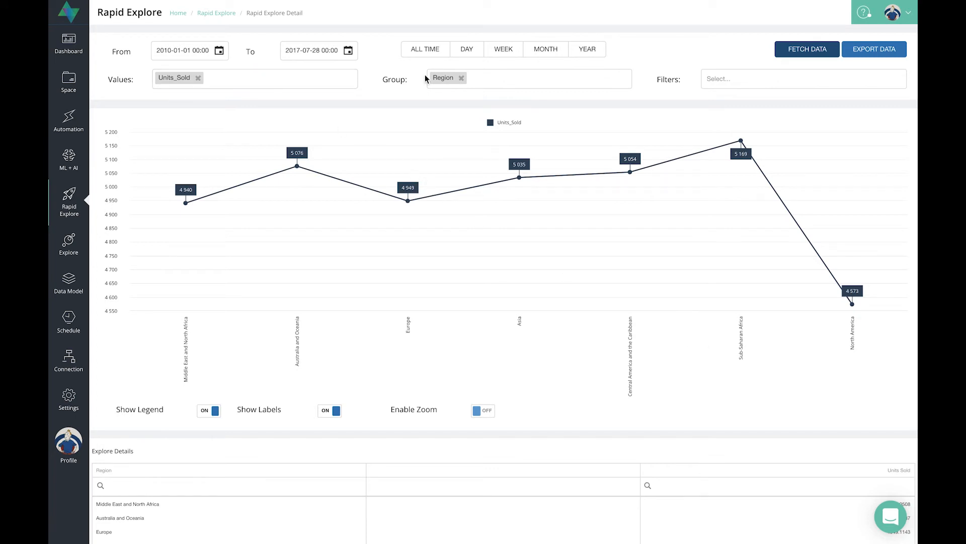
# Step: Try to add Item_Type as a second group, and fetch the chart data with the interval set to Year
pyautogui.click(520, 80)
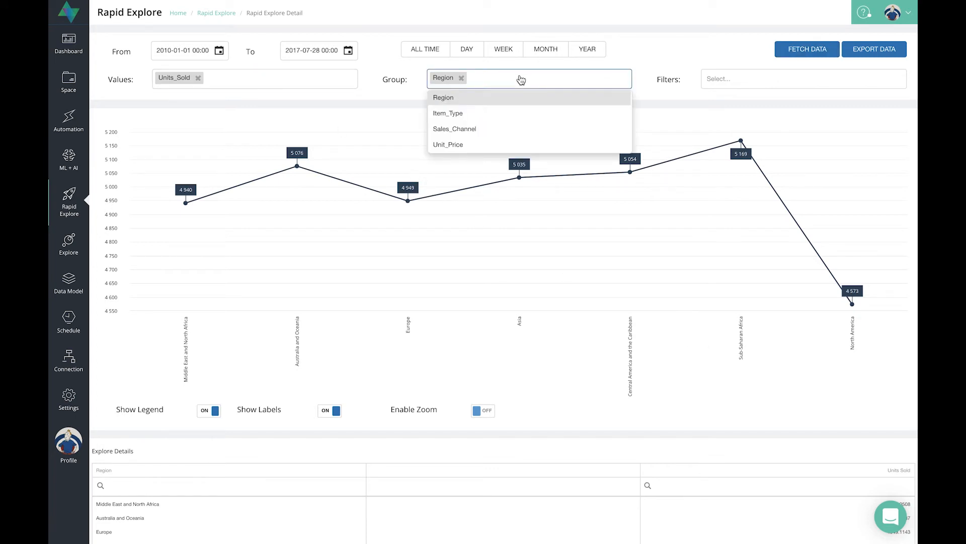
pyautogui.click(500, 115)
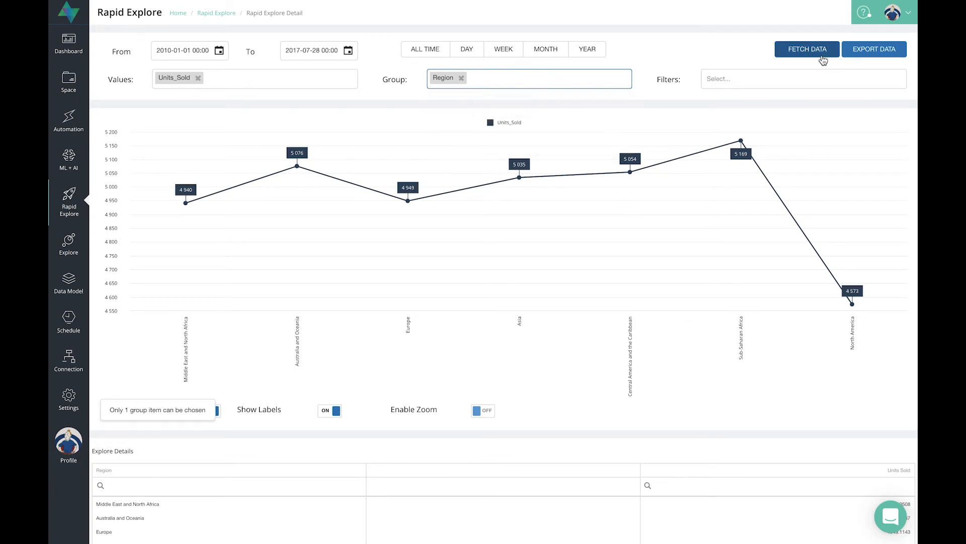
pyautogui.click(589, 50)
pyautogui.click(810, 55)
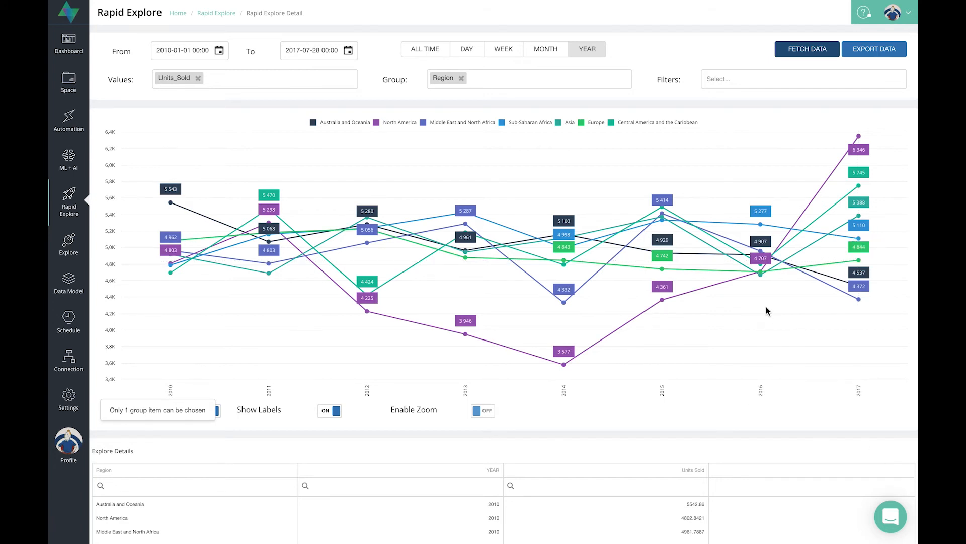
# Step: Set the From date to 1 January 2016 at 00:00 and fetch the chart data again
pyautogui.click(219, 53)
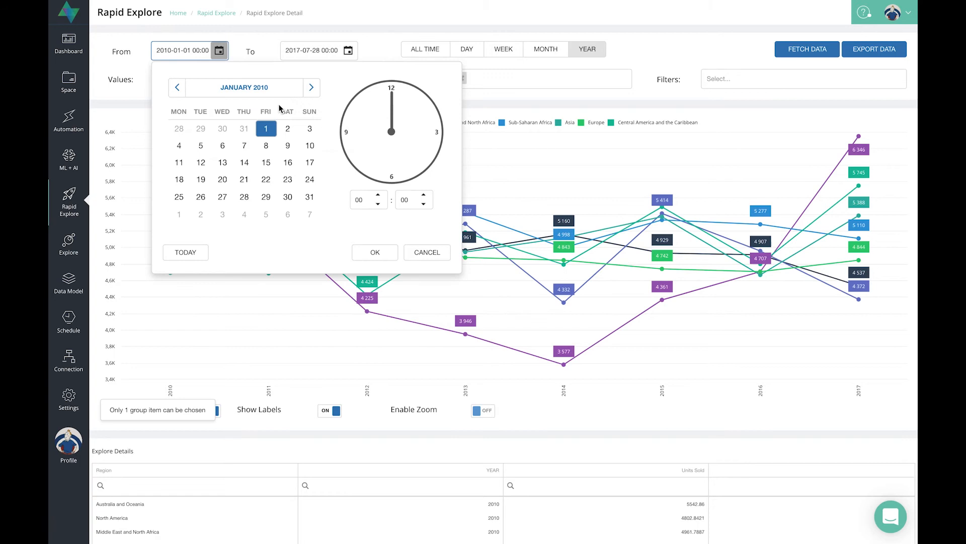
pyautogui.click(257, 88)
pyautogui.click(258, 90)
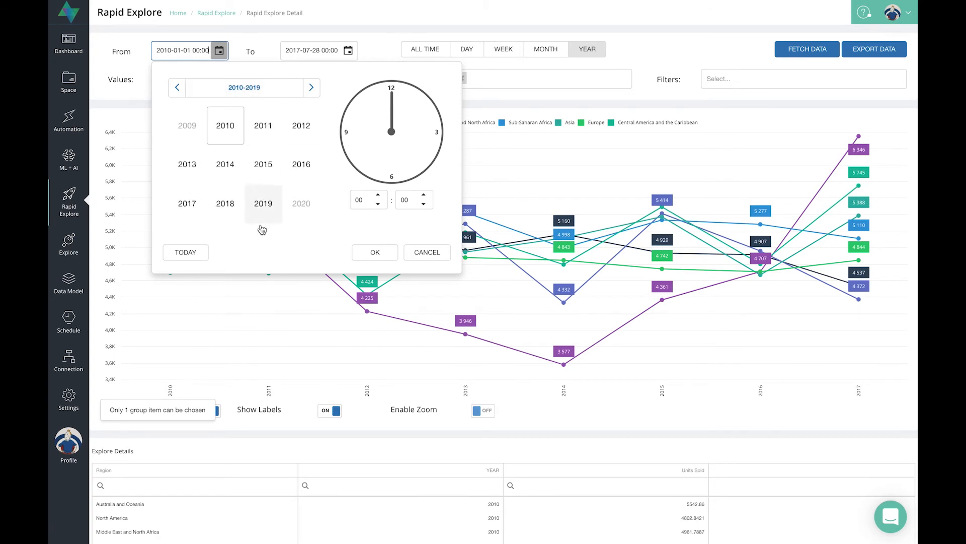
pyautogui.click(301, 163)
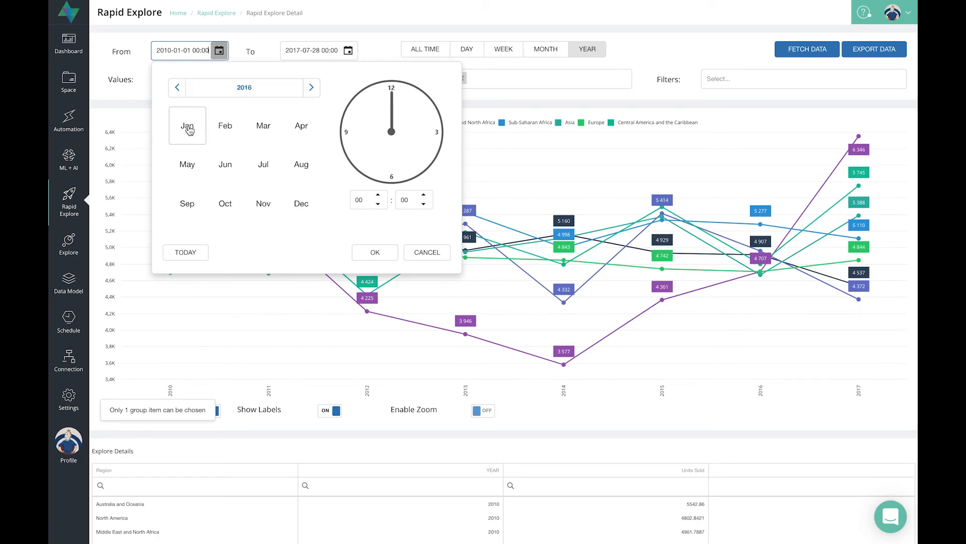
pyautogui.click(188, 126)
pyautogui.click(263, 130)
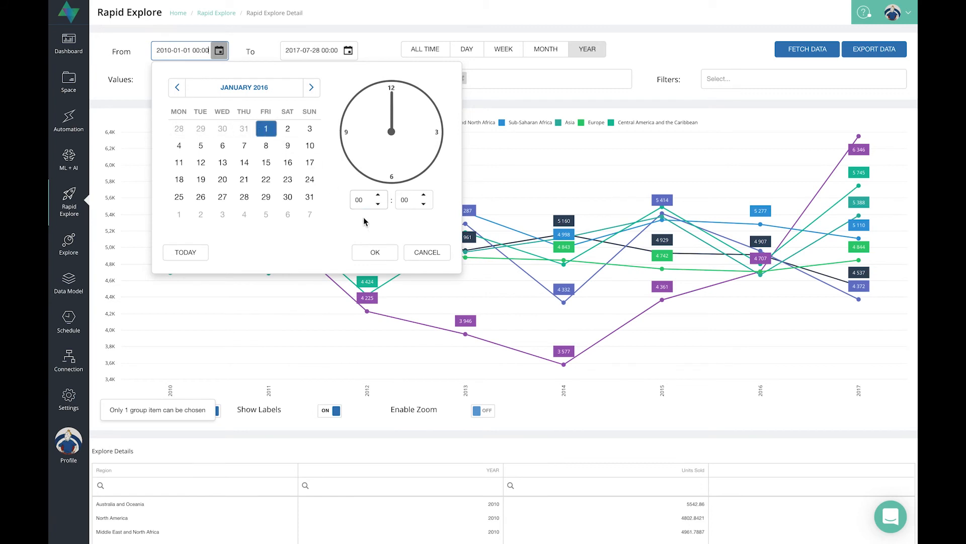
pyautogui.click(375, 251)
pyautogui.click(807, 51)
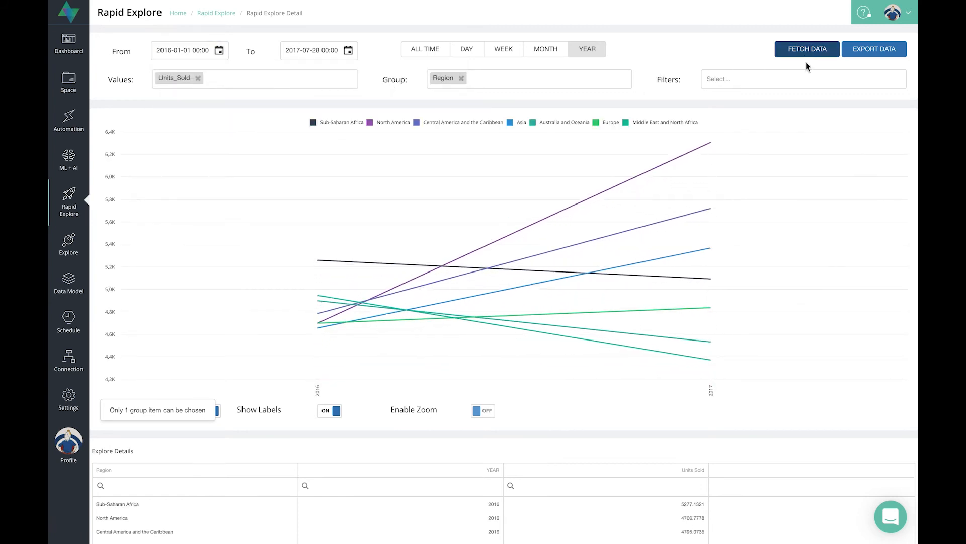
# Step: Switch the chart's interval to Month and fetch the data
pyautogui.click(546, 59)
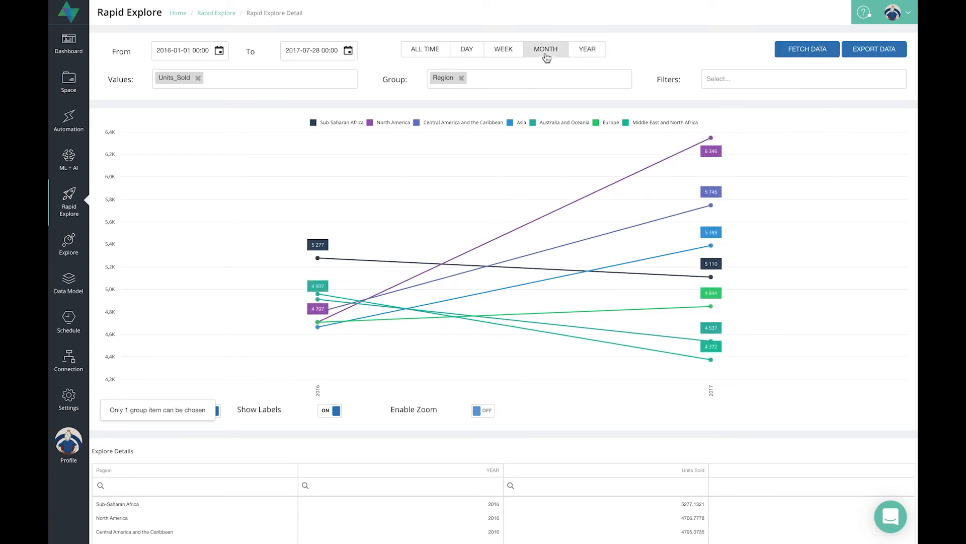
pyautogui.click(793, 57)
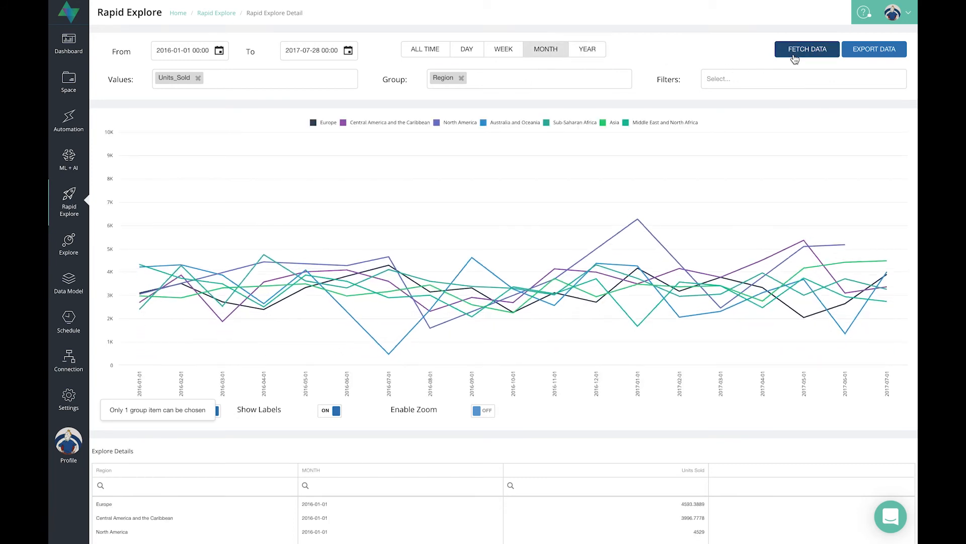